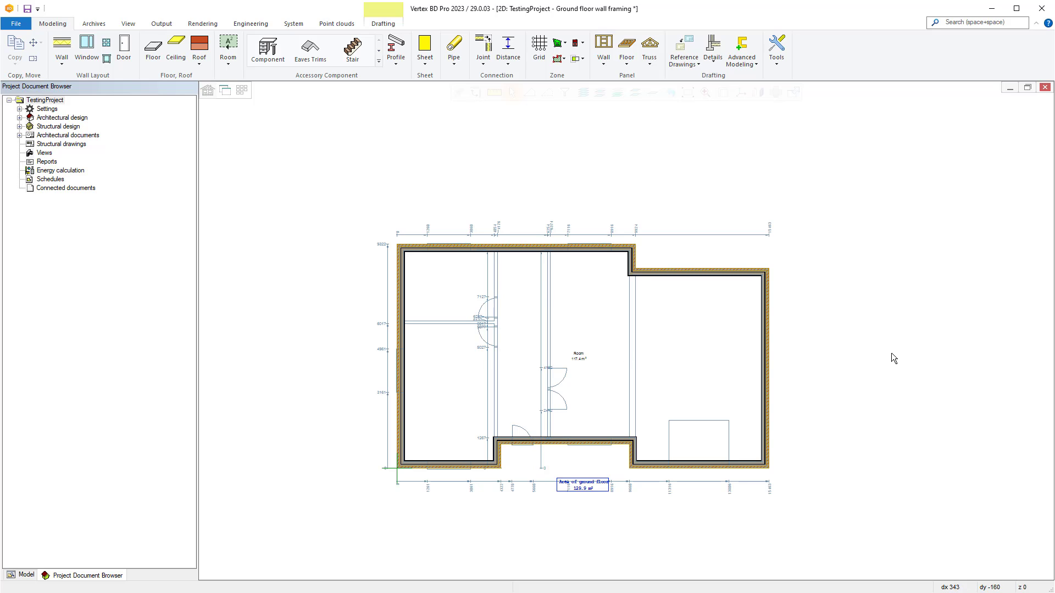
Start adding a floor using the FLR-TRS-300 structure: 300mm Floor Truss with OSB 18 mm.
right_click(585, 322)
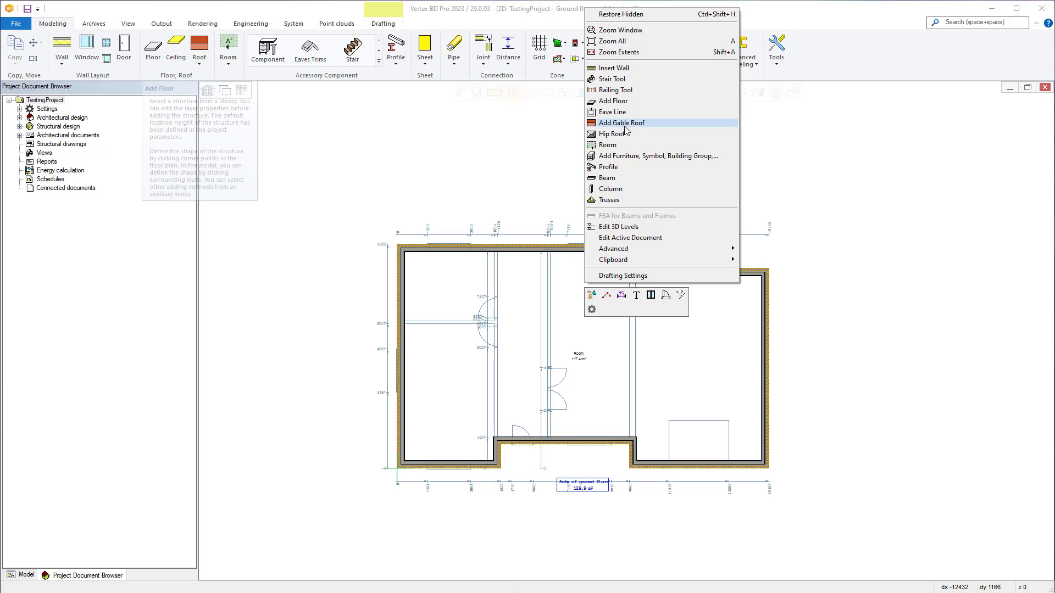
click(628, 102)
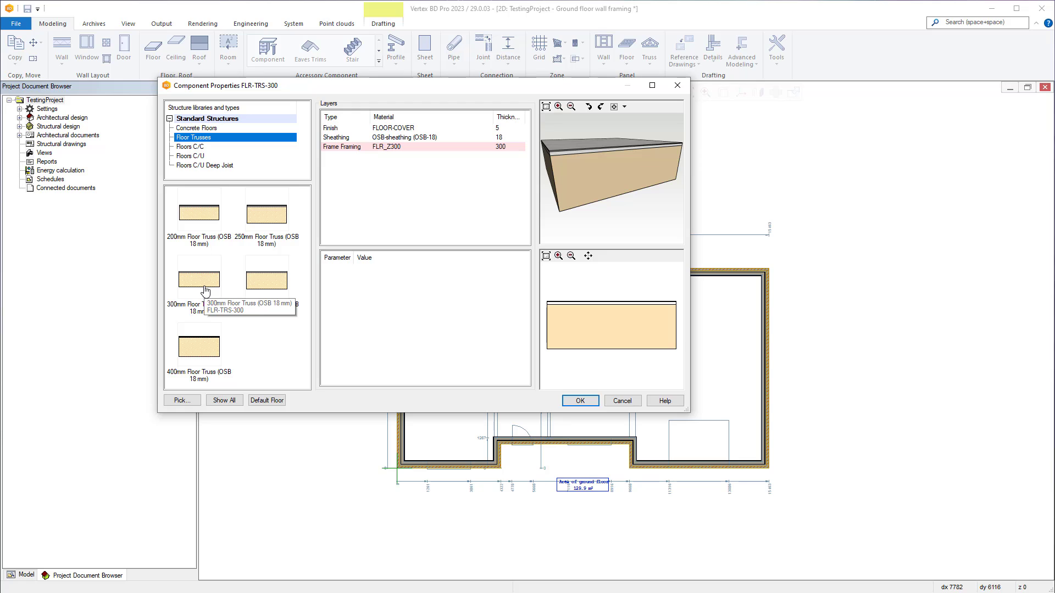
click(205, 291)
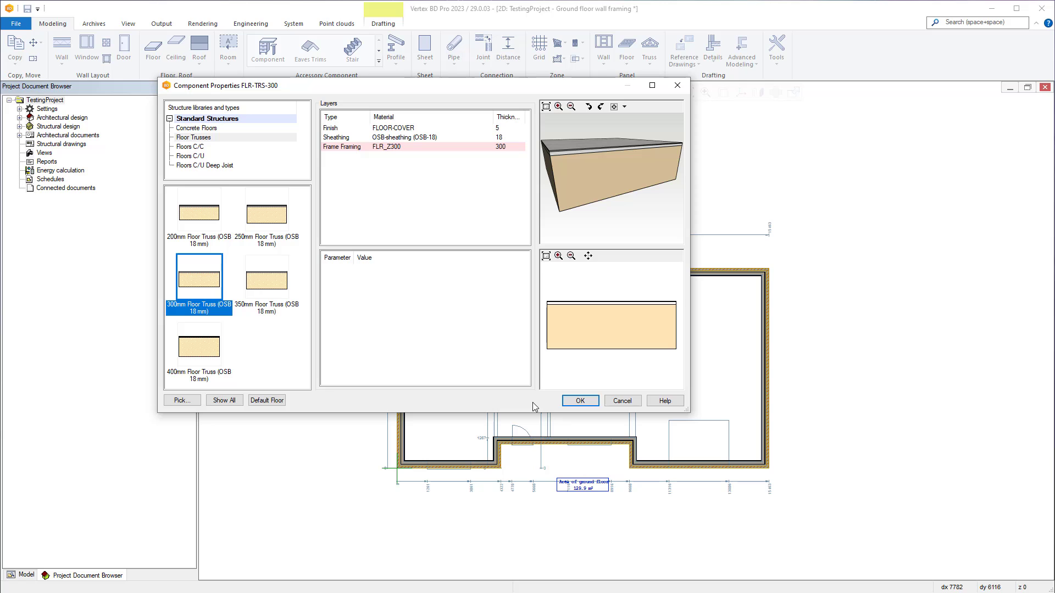
click(576, 402)
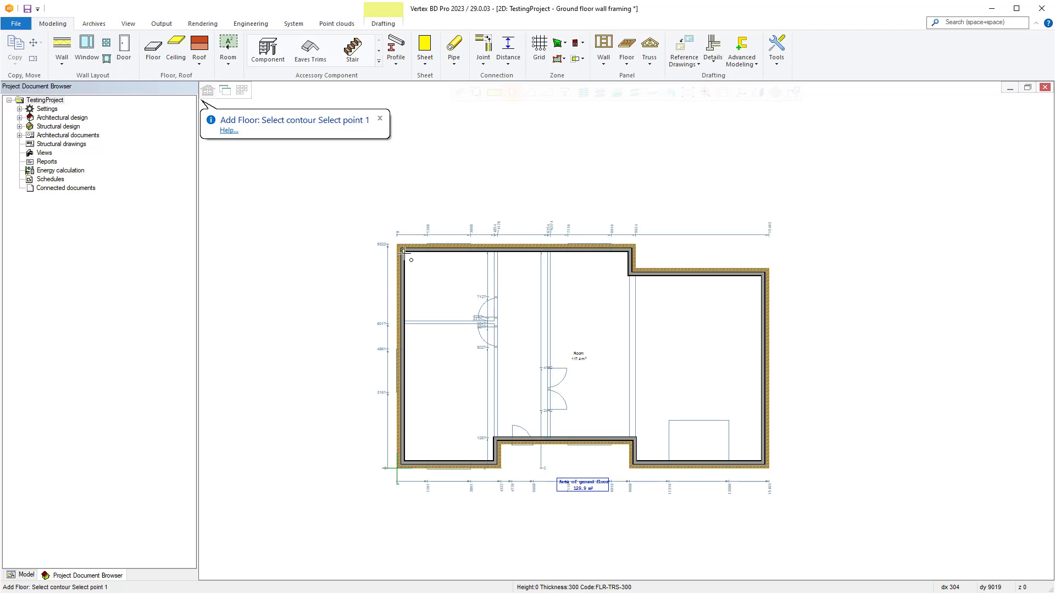
Trace the floor contour from the top-left inner corner, around the jog, to the upper-right inner corner.
scroll(402, 252, up, 5)
click(627, 320)
scroll(1044, 357, down, 3)
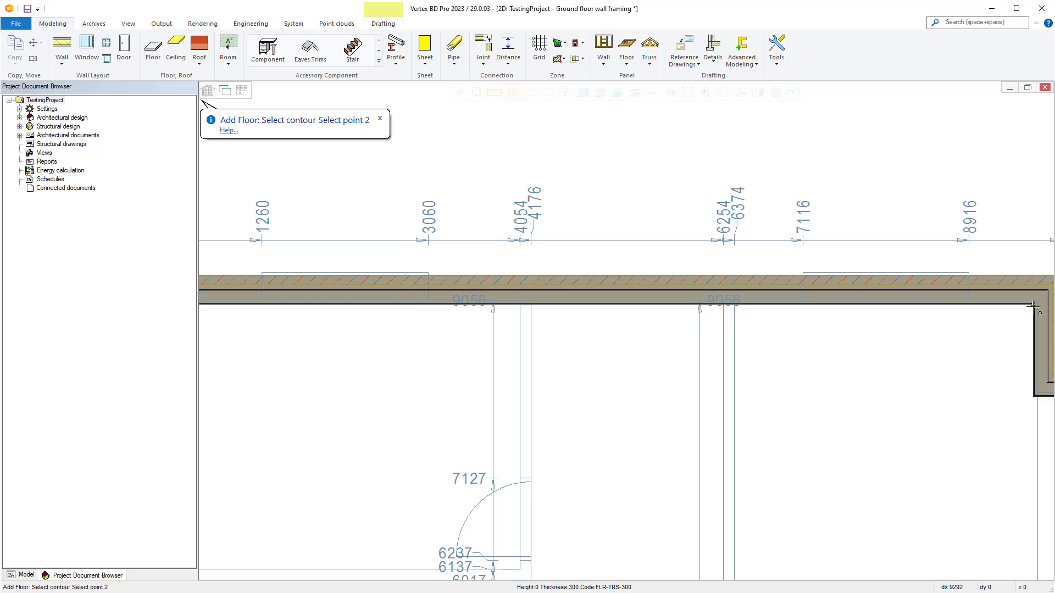
click(1033, 306)
scroll(984, 389, down, 2)
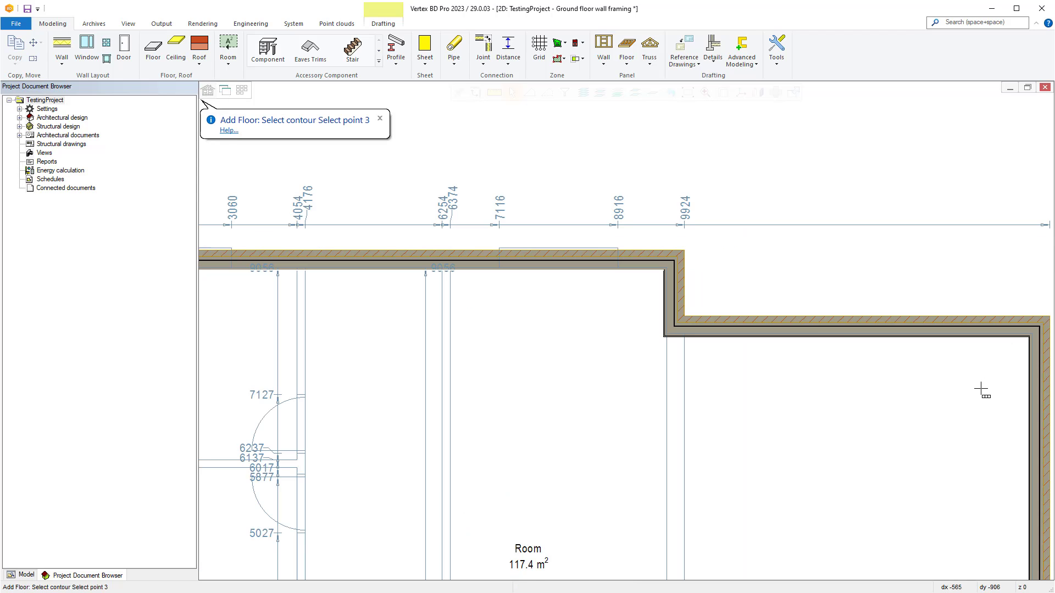
click(662, 337)
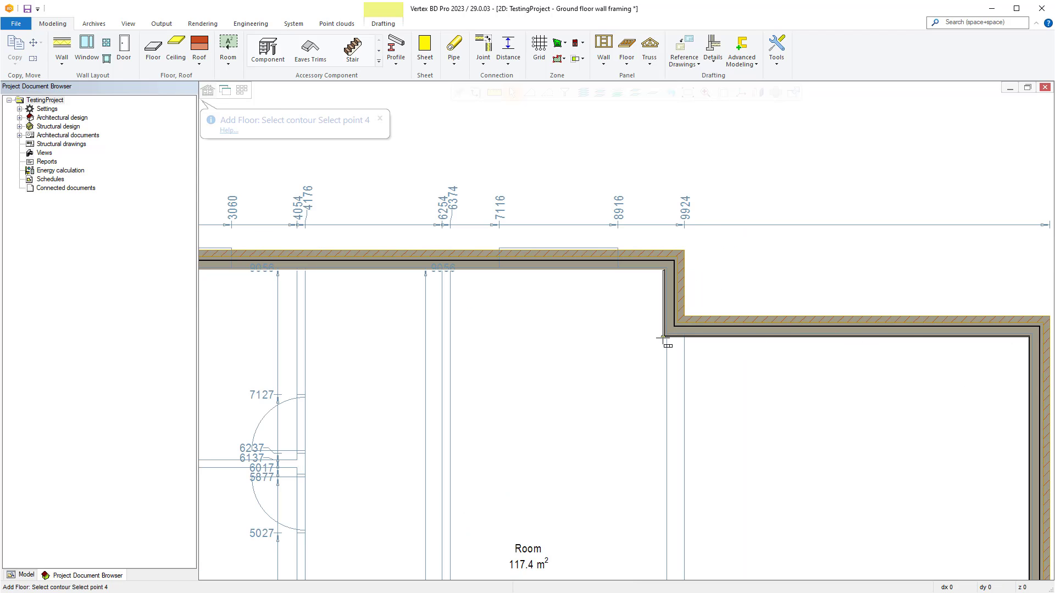
click(1029, 338)
scroll(1028, 338, down, 2)
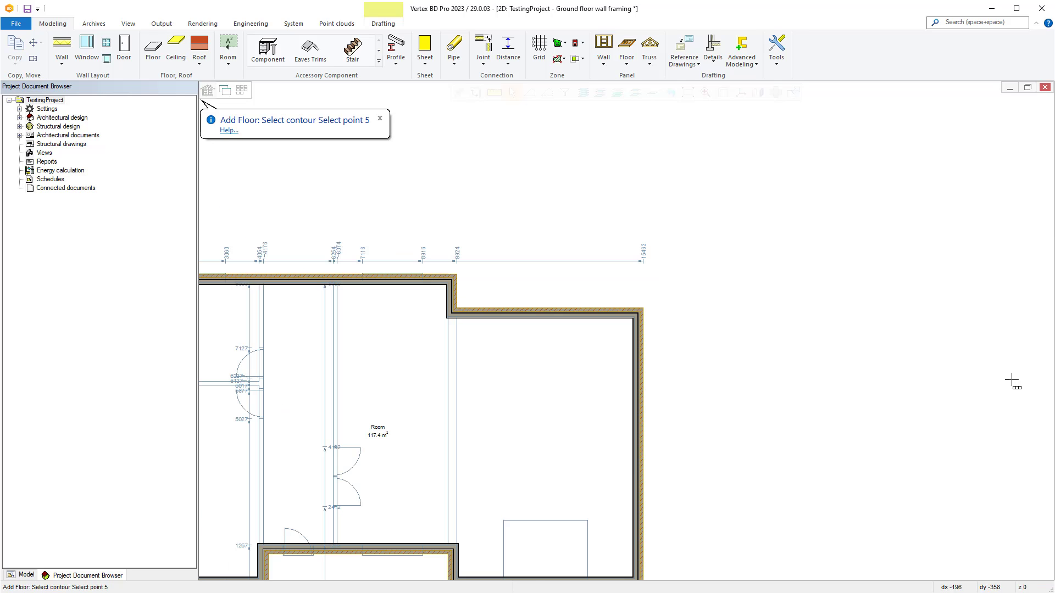
Continue the contour around the lower walls, protrusion and left wall, then finish it to create the floor.
click(634, 577)
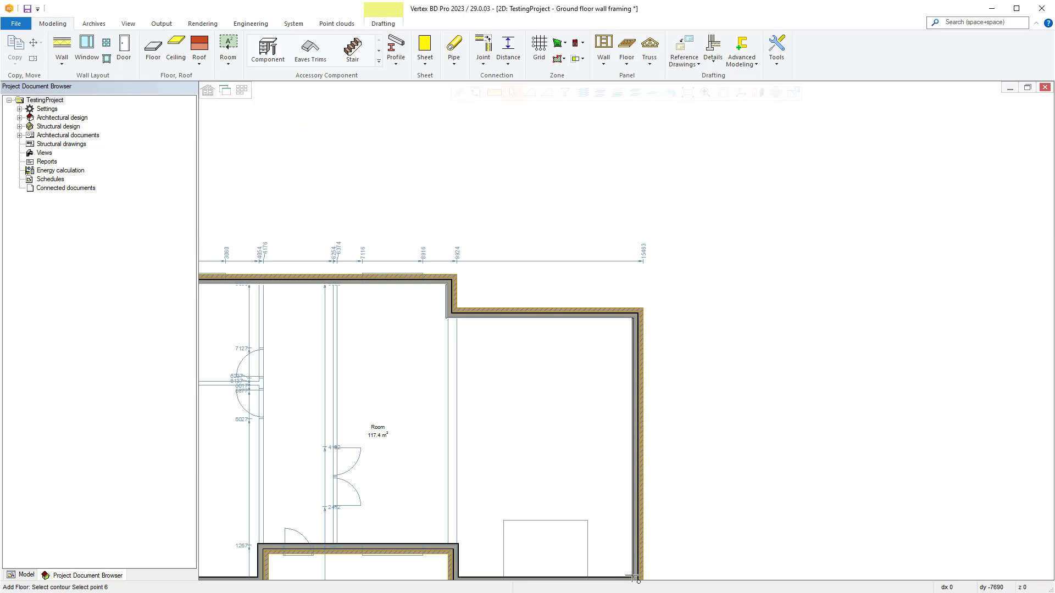
click(459, 577)
click(459, 546)
click(258, 547)
click(258, 577)
scroll(233, 568, down, 3)
scroll(596, 346, up, 3)
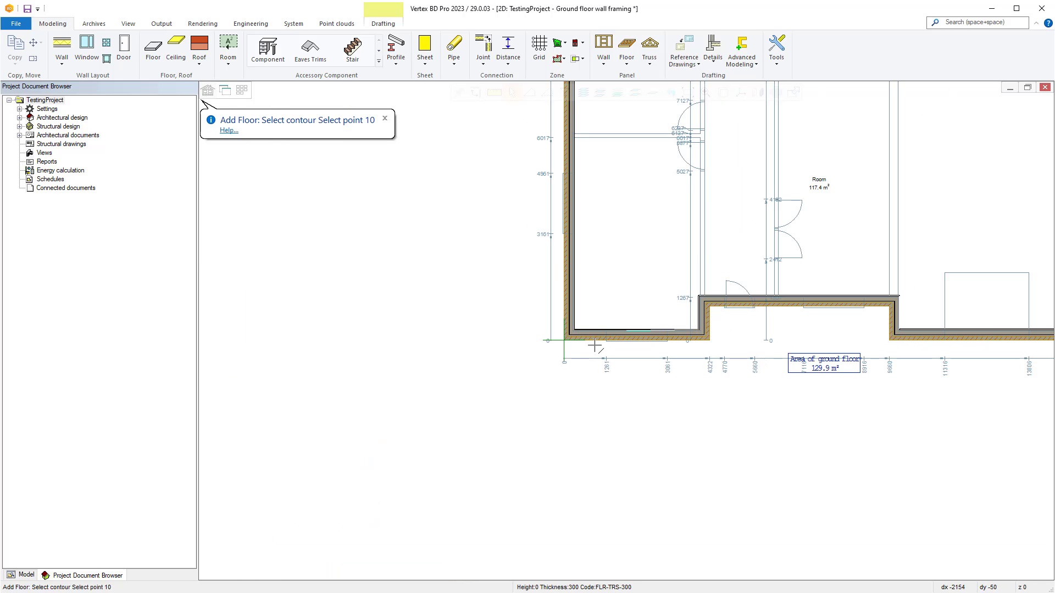
click(573, 330)
scroll(583, 302, down, 2)
click(617, 160)
right_click(668, 180)
click(688, 213)
Exit the floor-adding command.
scroll(717, 418, up, 2)
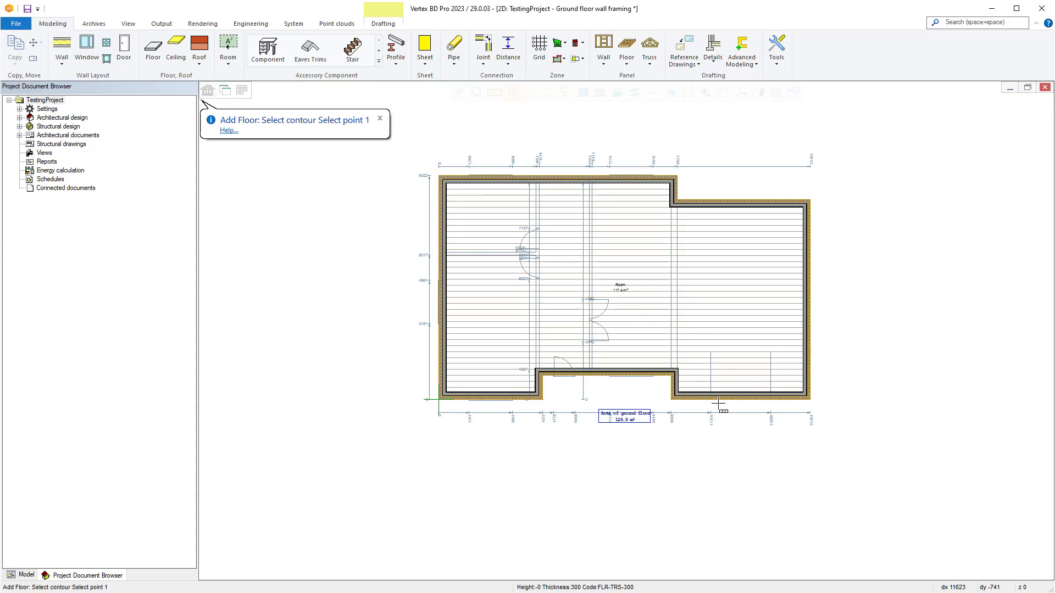
scroll(626, 289, up, 2)
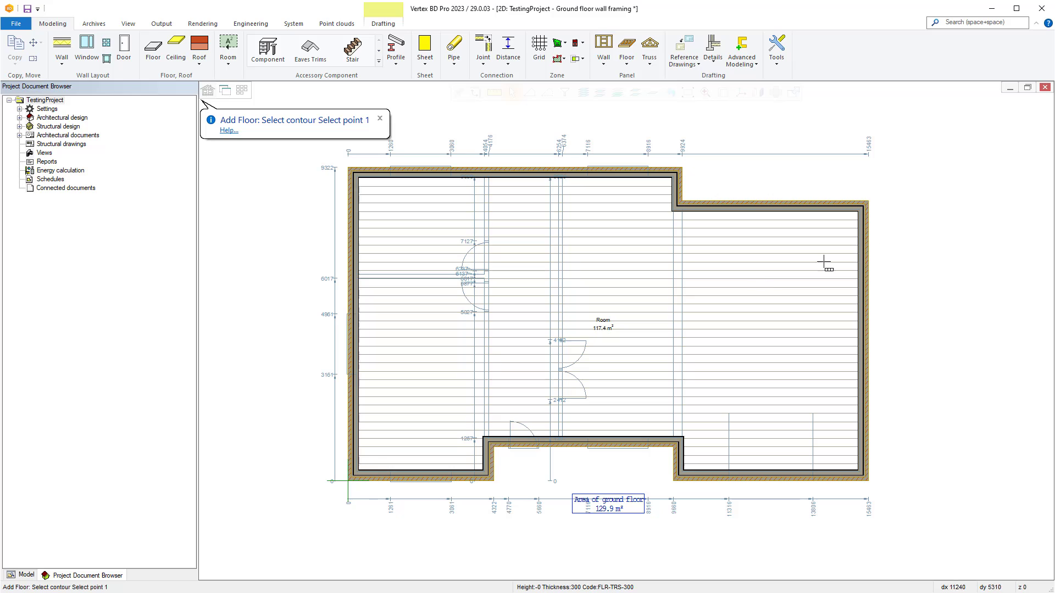
right_click(929, 257)
click(947, 303)
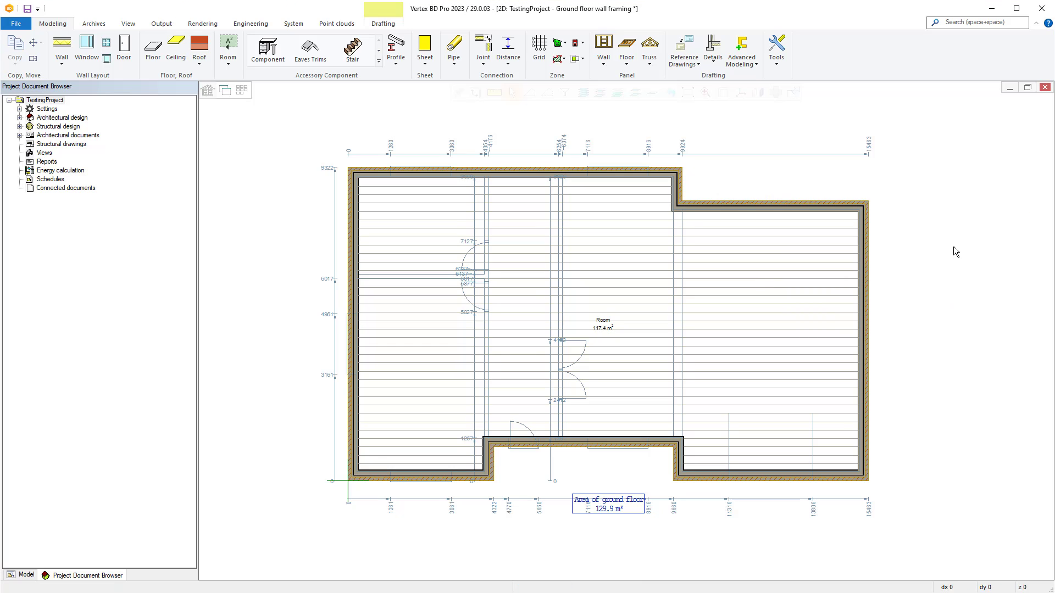
Start adding floor trusses and confirm the ground floor's floor area as their area.
click(650, 59)
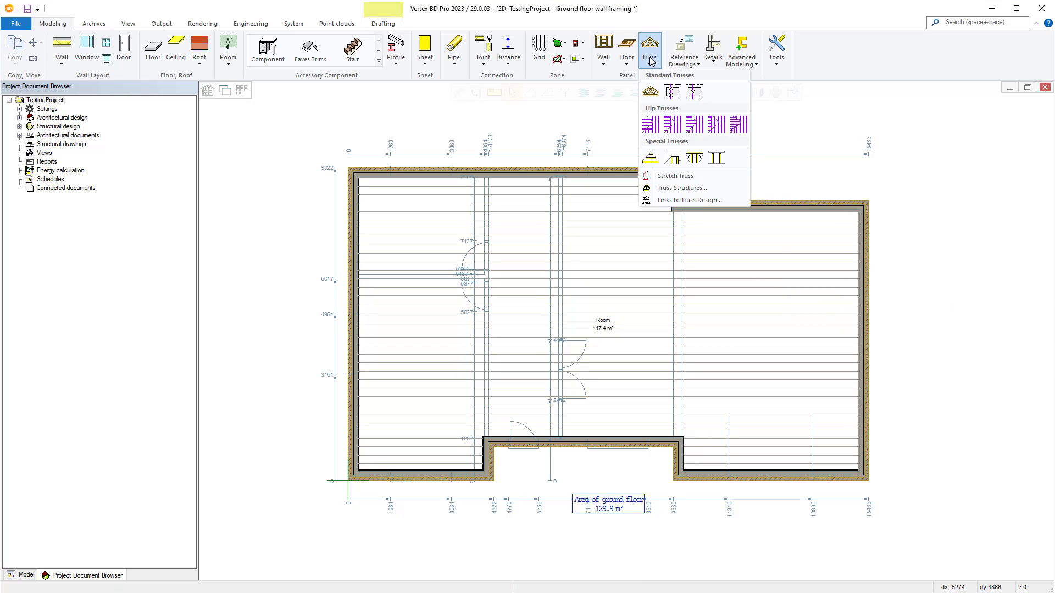
click(717, 163)
click(619, 300)
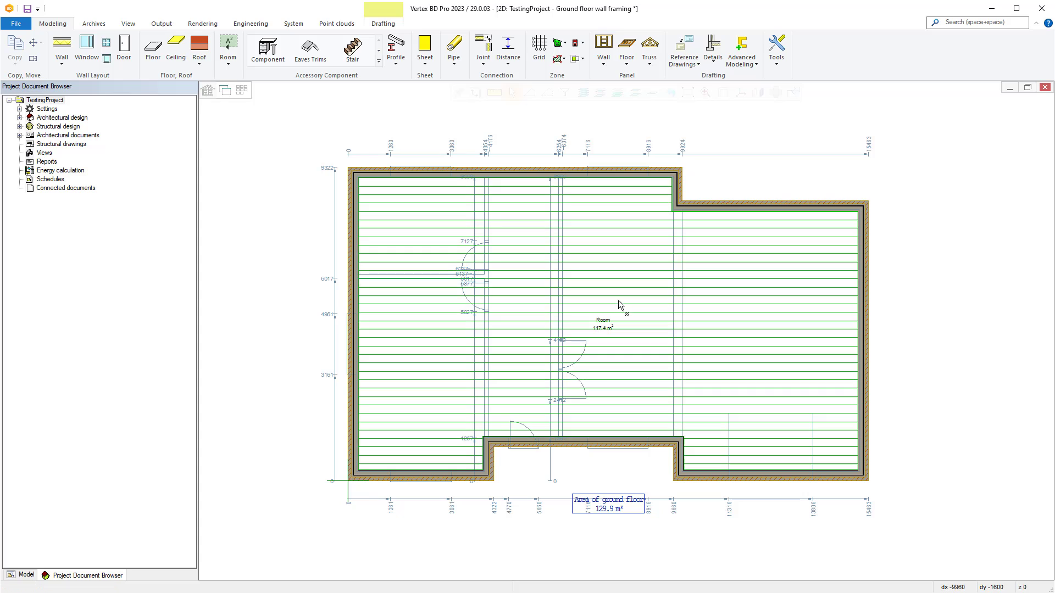
right_click(433, 244)
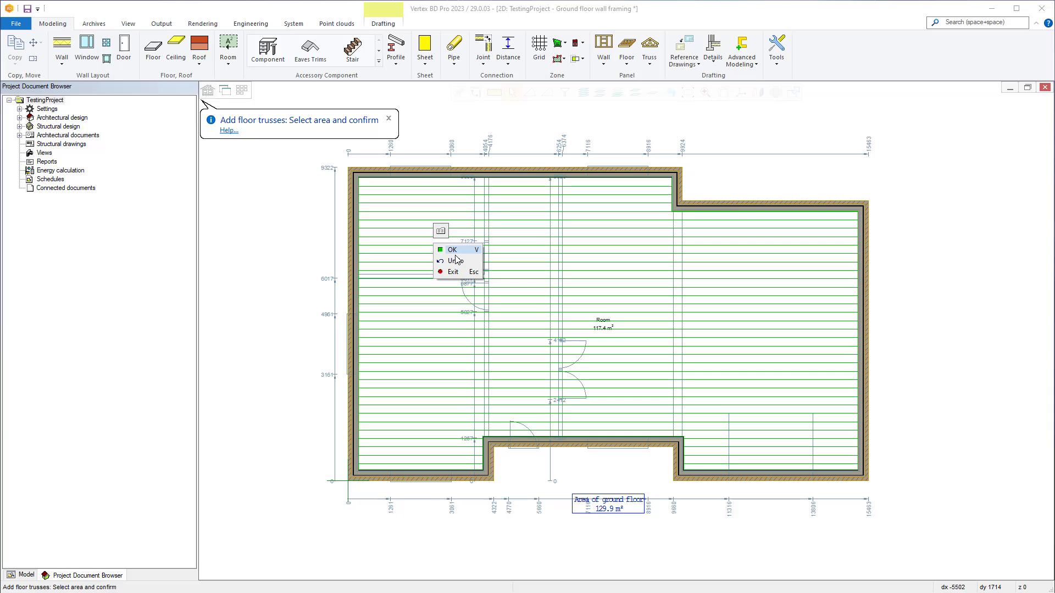
click(456, 256)
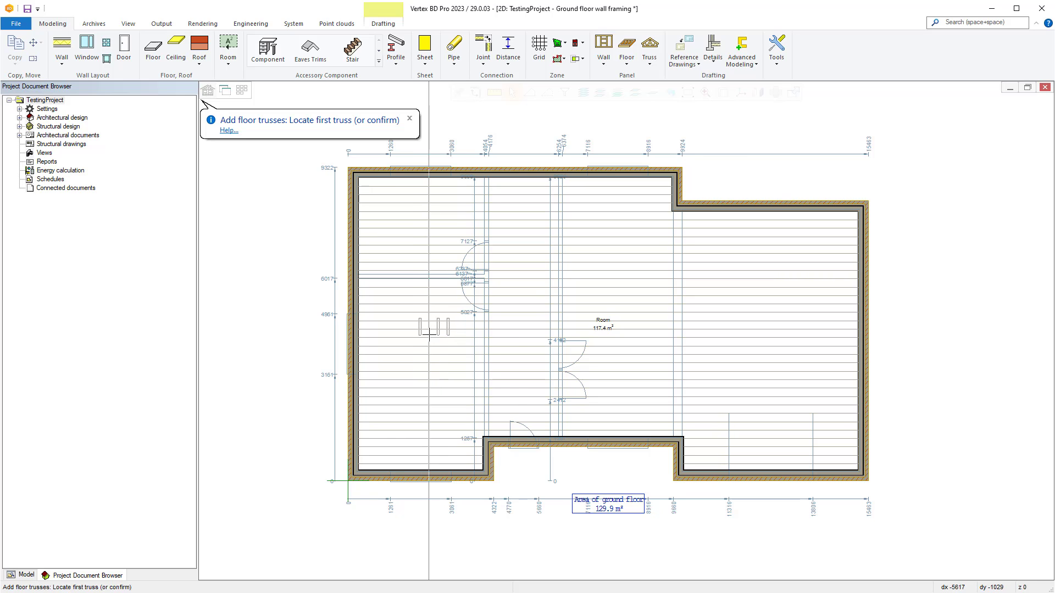
Accept the default truss options and set the first truss position at the lower-left corner.
right_click(428, 335)
mouse_move(470, 391)
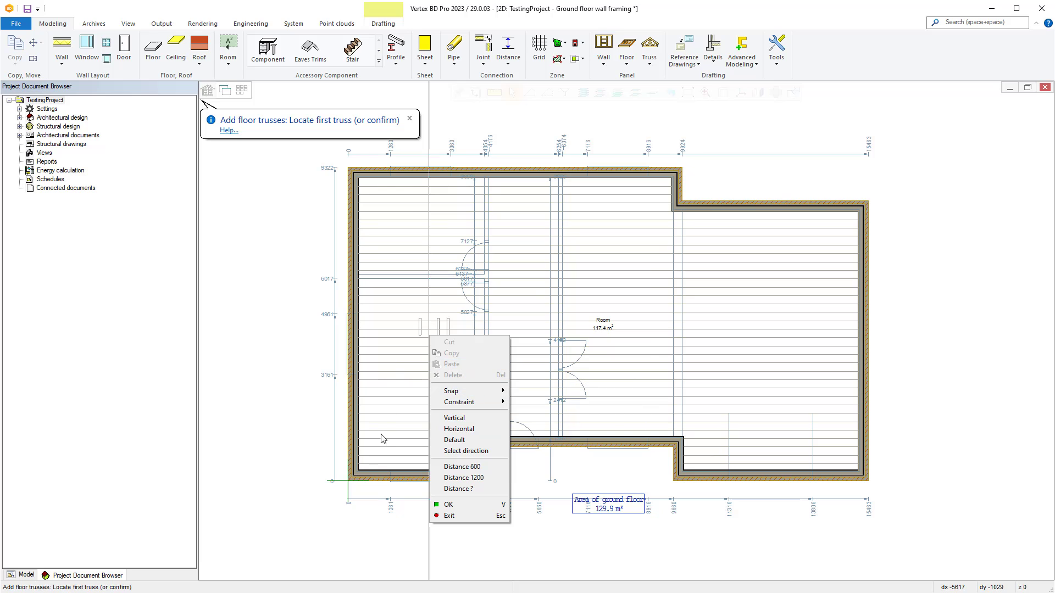
right_click(368, 451)
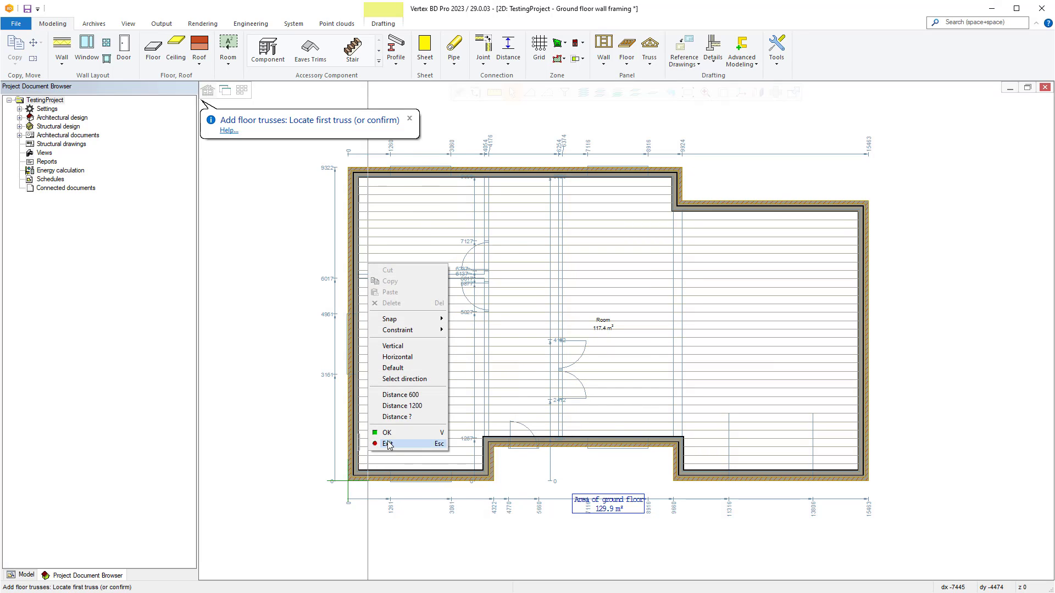
click(388, 433)
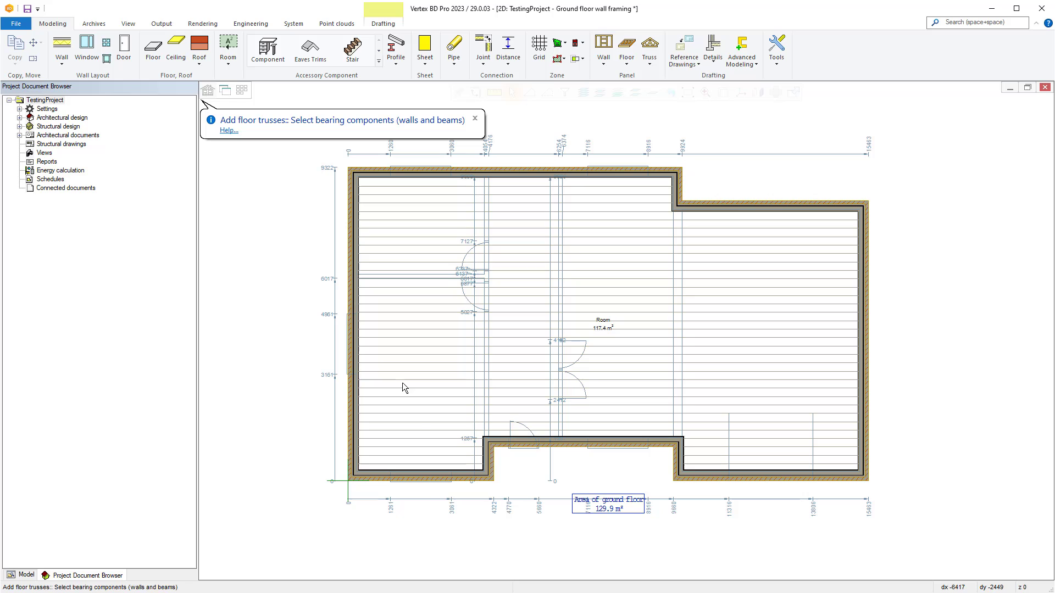
right_click(399, 406)
click(415, 409)
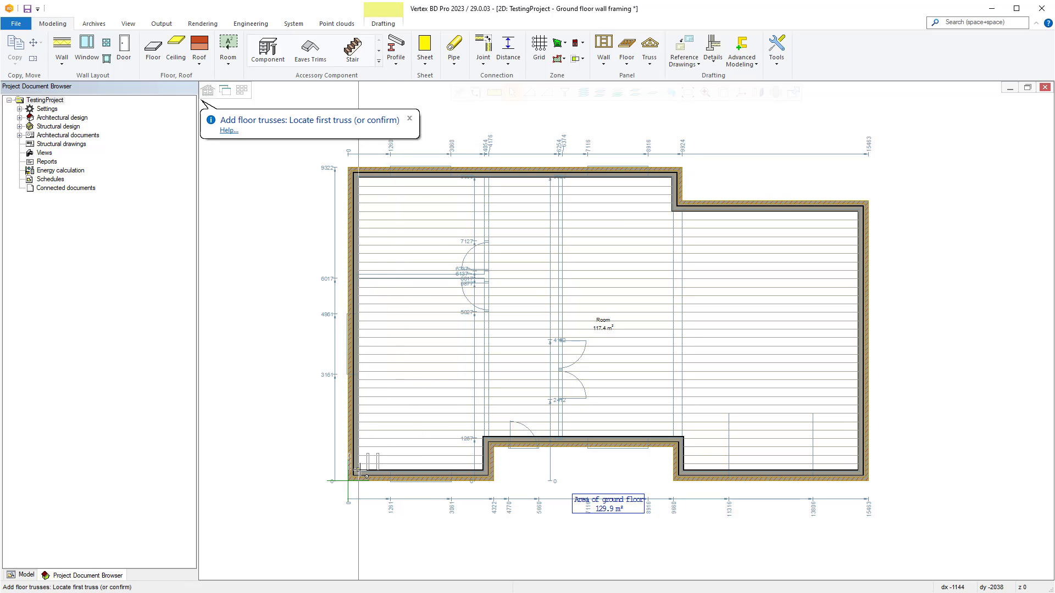
click(358, 471)
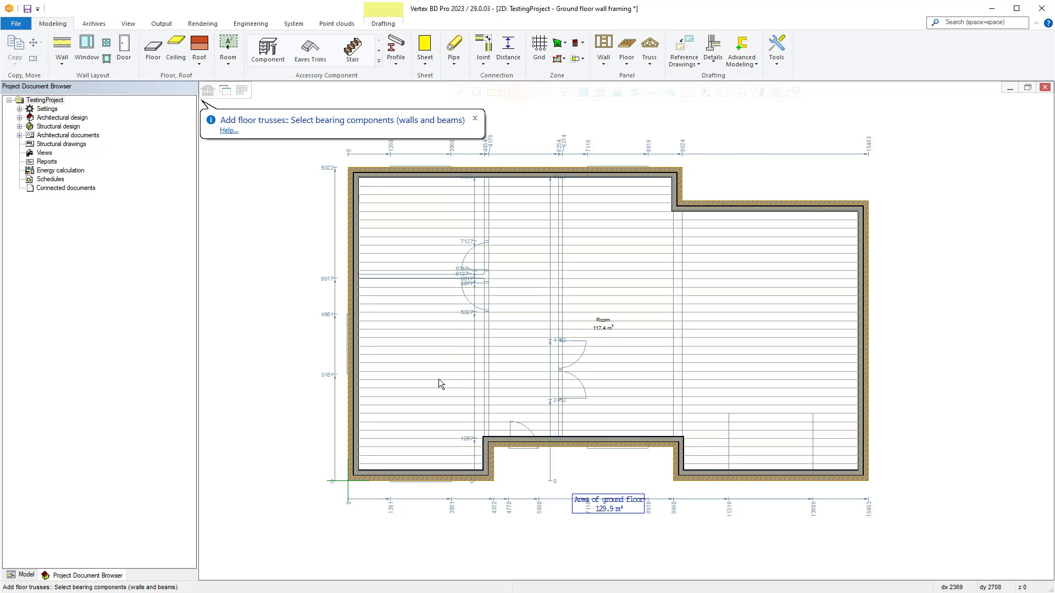
Pick all exterior and inner walls as bearing components and generate the trusses.
click(350, 417)
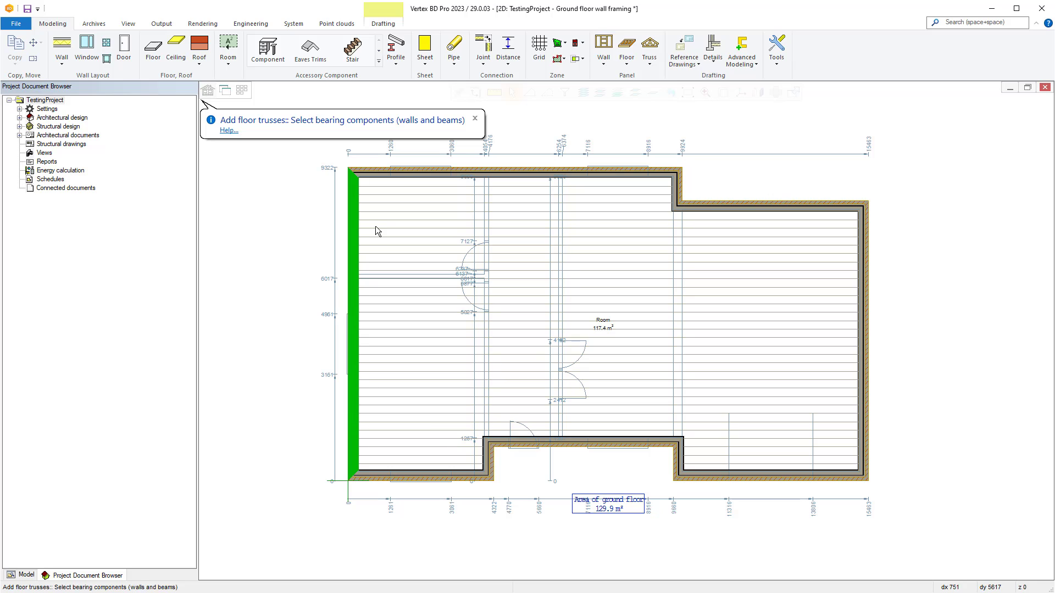
click(379, 172)
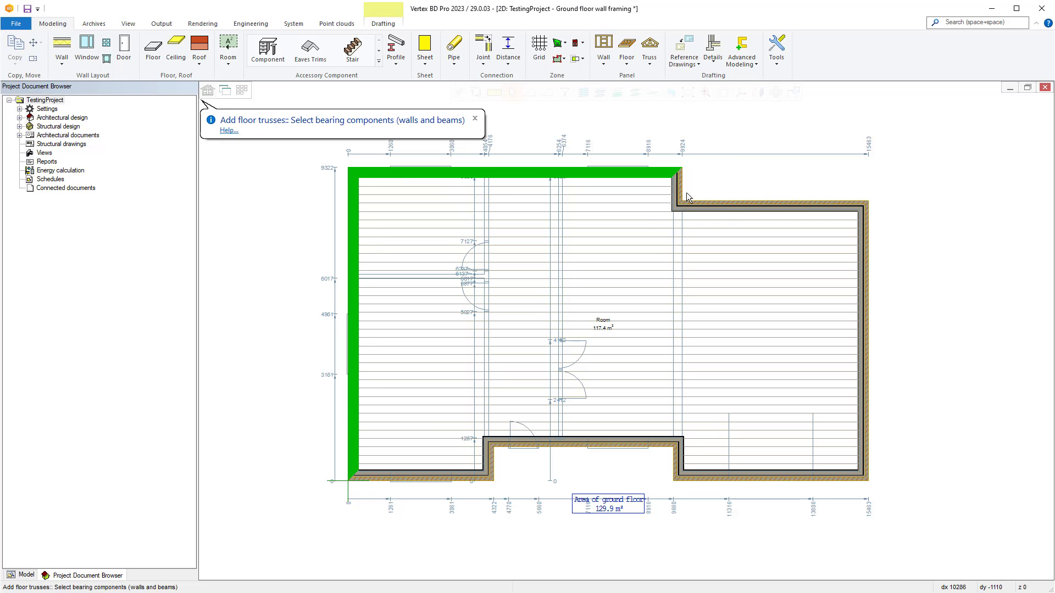
click(740, 207)
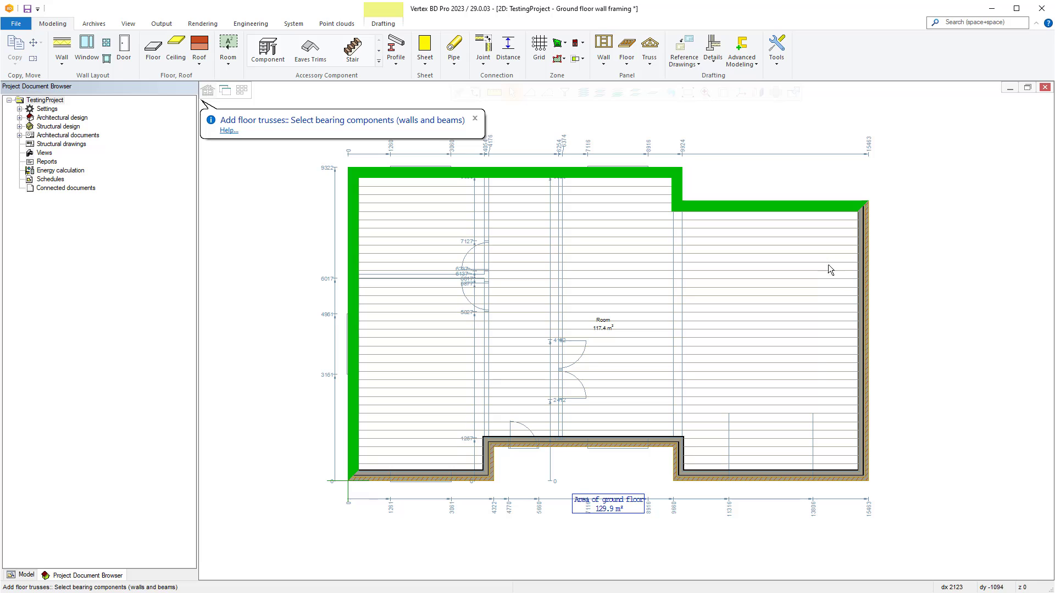
click(865, 302)
click(780, 476)
click(681, 458)
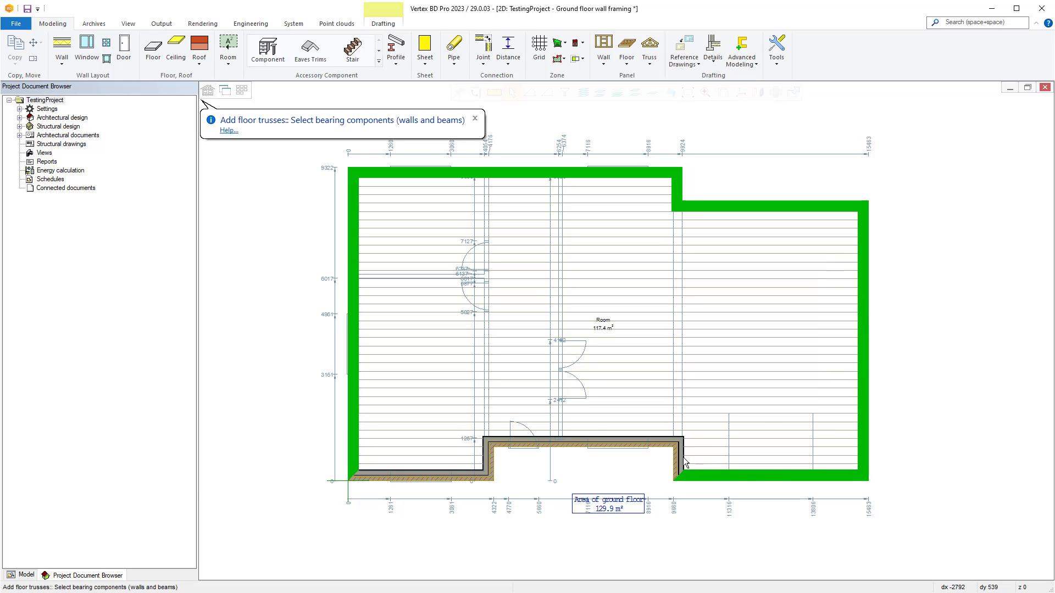
click(652, 442)
click(490, 461)
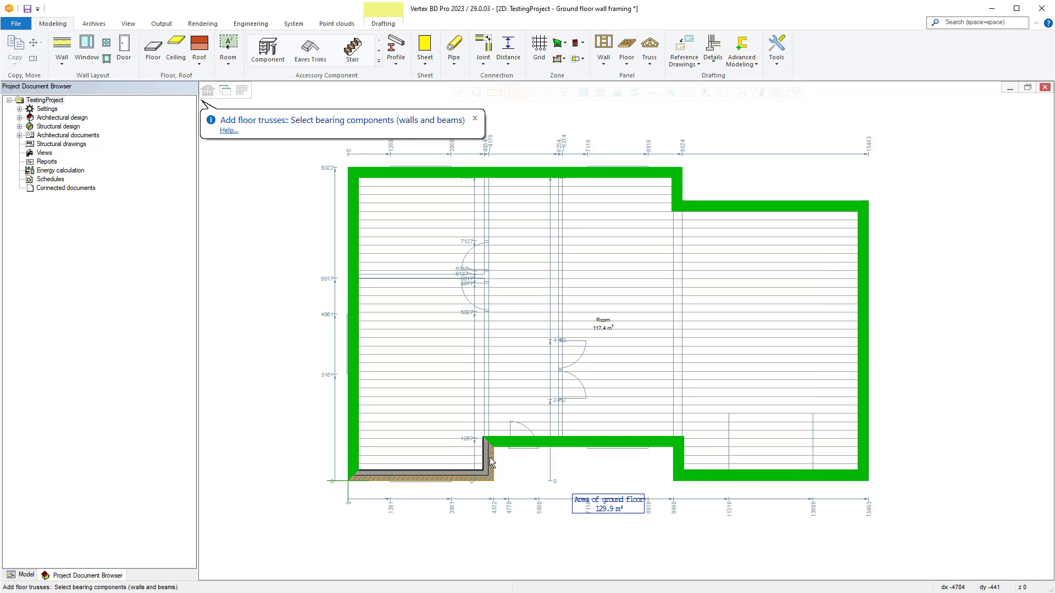
click(418, 478)
right_click(599, 318)
click(605, 321)
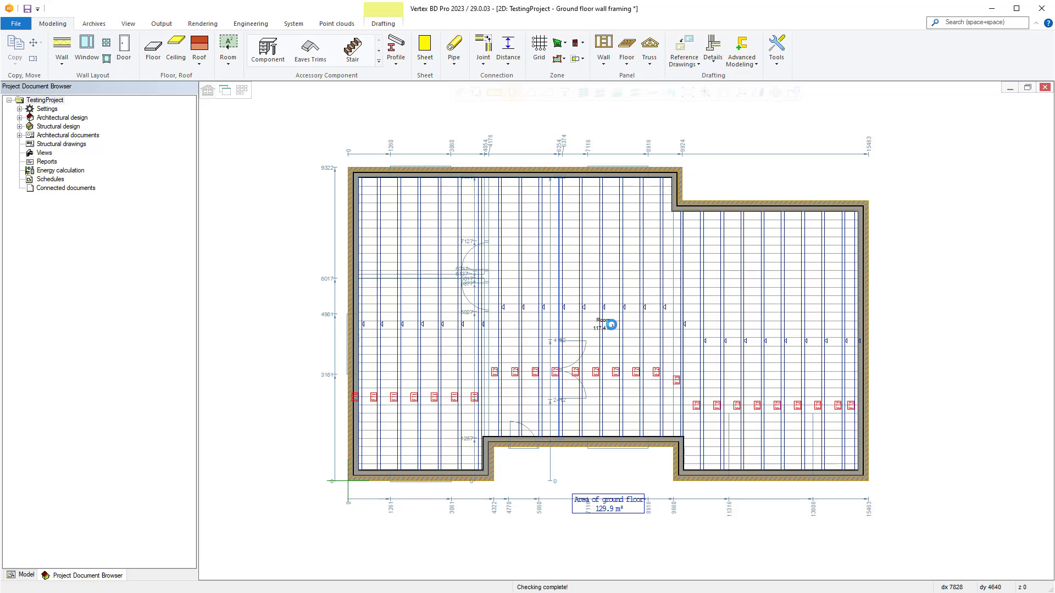
Change the floor truss area's truss type to 'Generated truss, chamfered ends'.
mouse_move(817, 411)
mouse_down()
mouse_move(691, 404)
mouse_move(667, 382)
mouse_move(623, 378)
mouse_move(494, 380)
mouse_move(477, 404)
mouse_move(412, 399)
mouse_up()
click(412, 400)
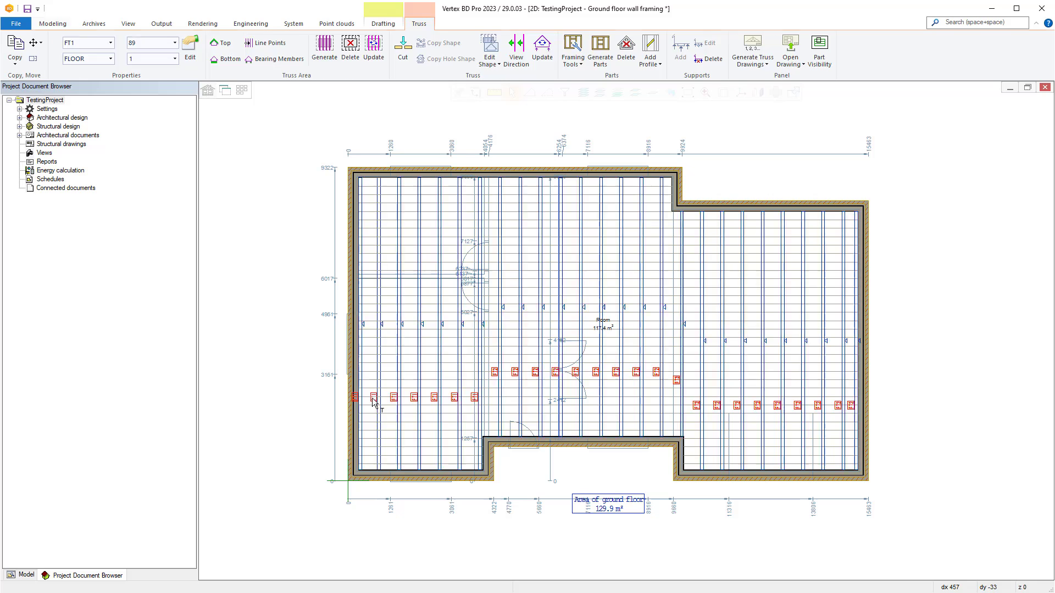
click(574, 55)
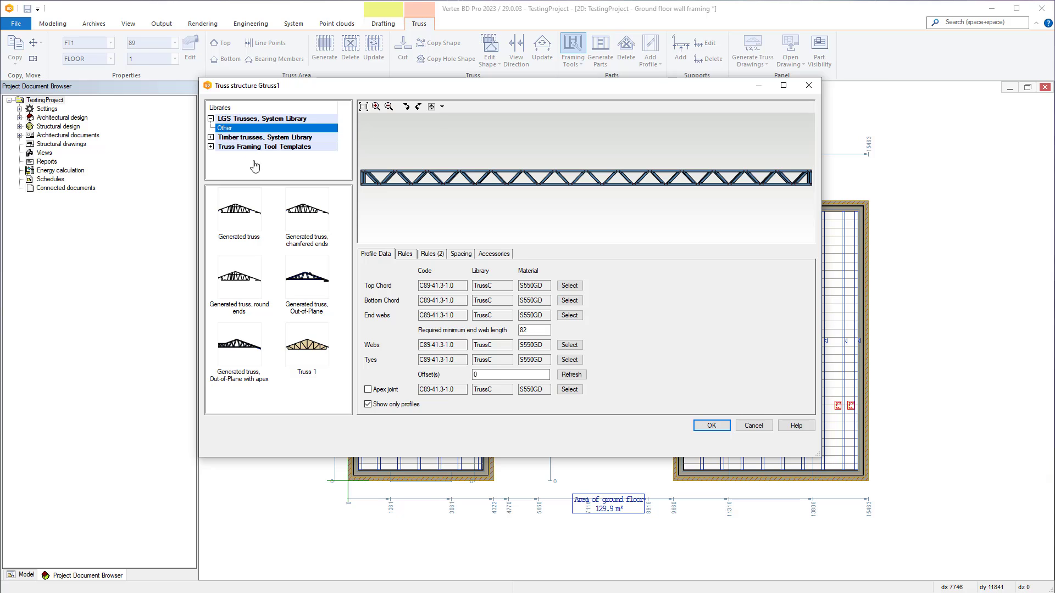
click(302, 222)
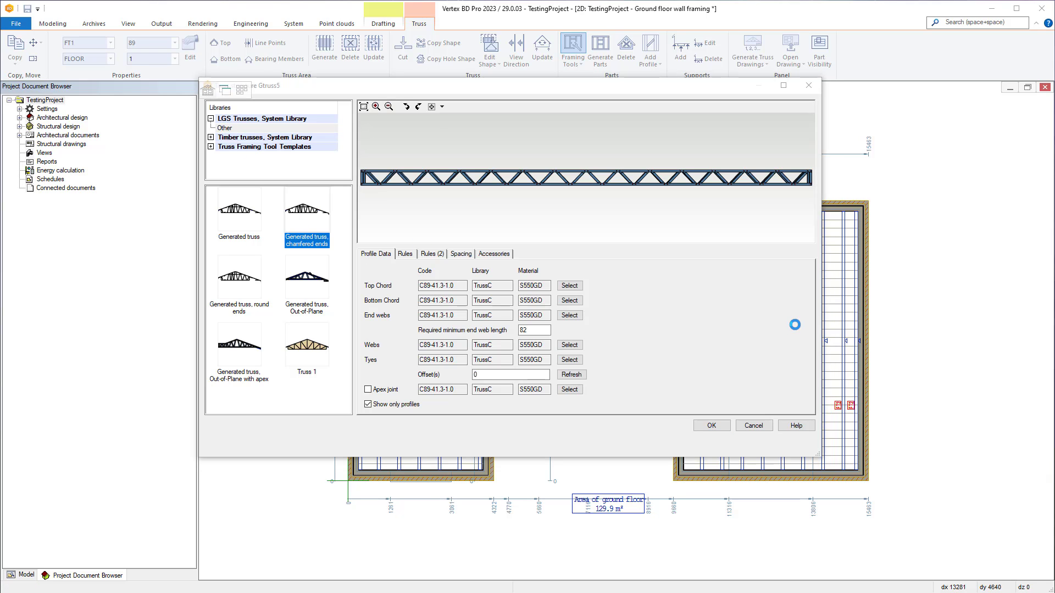
click(723, 426)
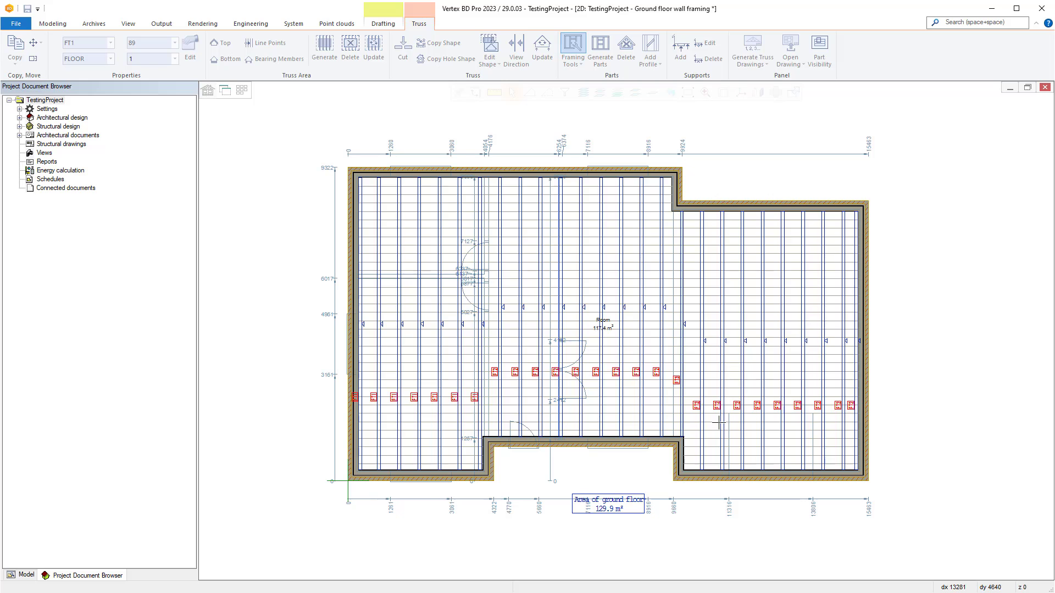
Generate wall panels on all walls using the default panelizing settings, producing GE1–GE20.
key(Escape)
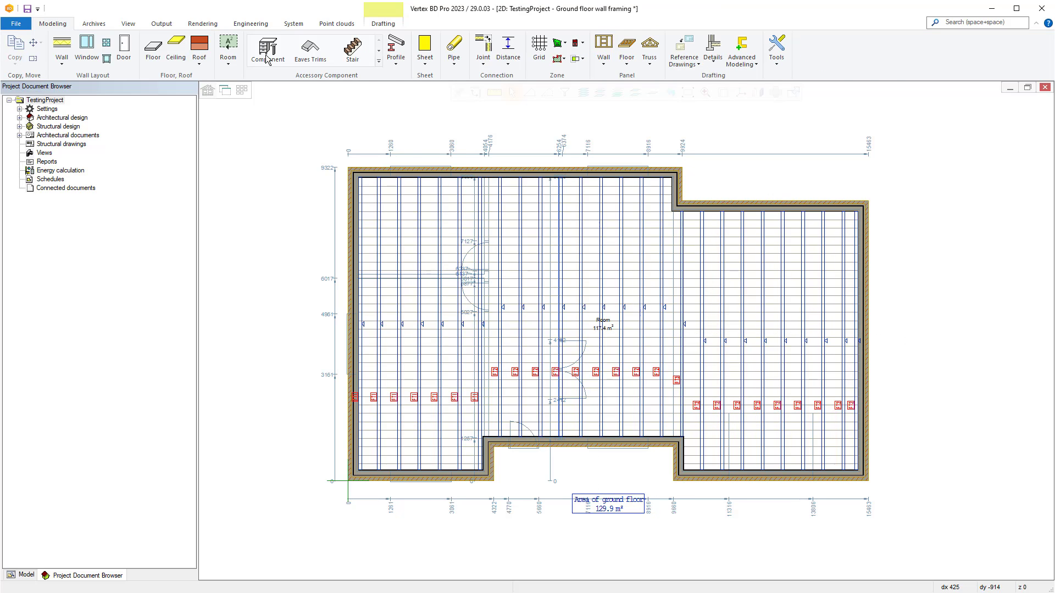
key(ctrl+a)
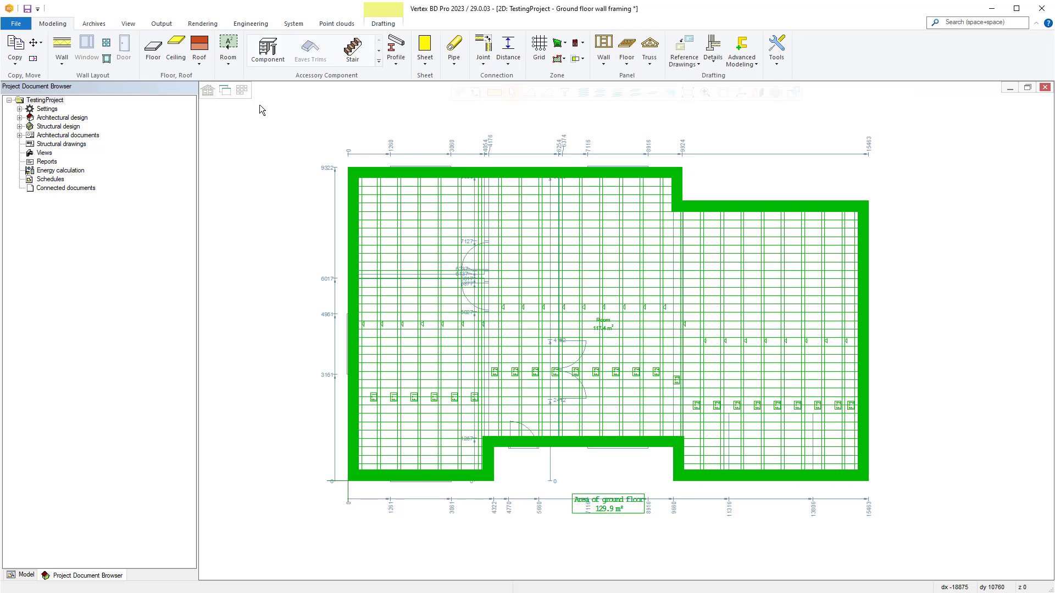
click(612, 68)
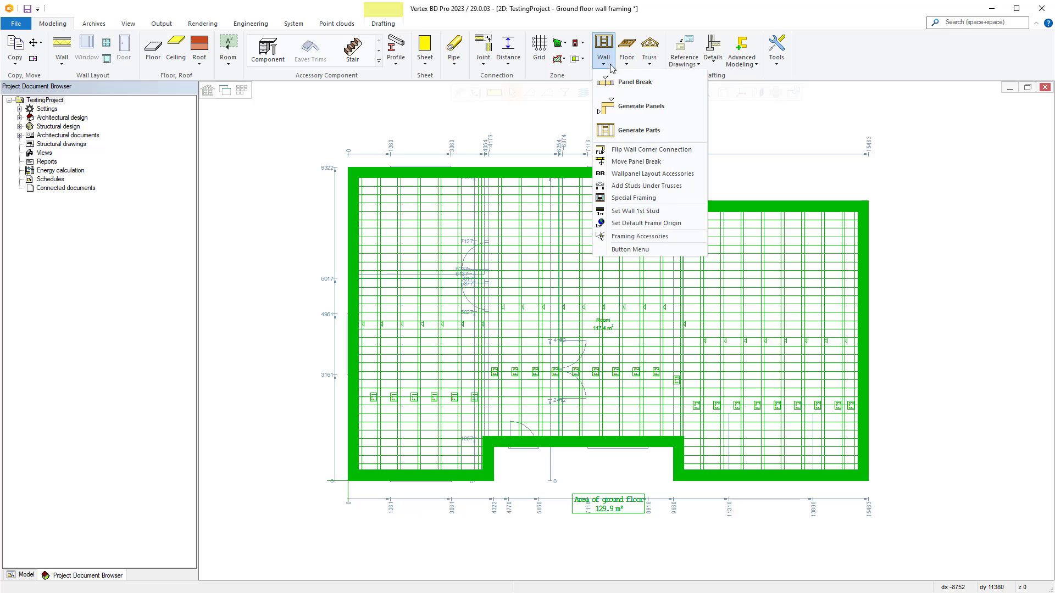
click(632, 105)
click(430, 318)
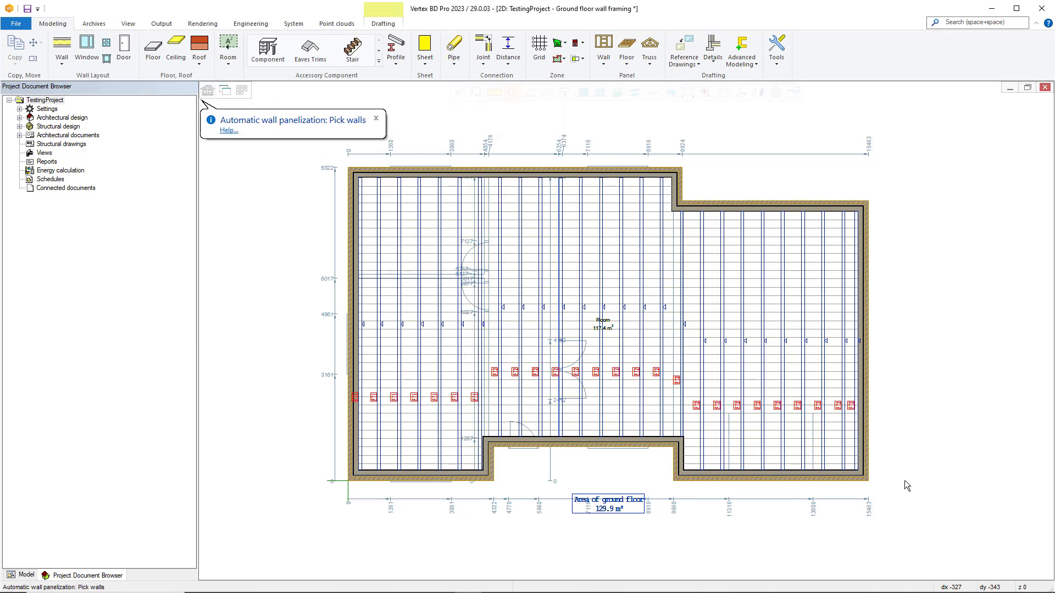
key(ctrl+a)
right_click(369, 172)
click(387, 178)
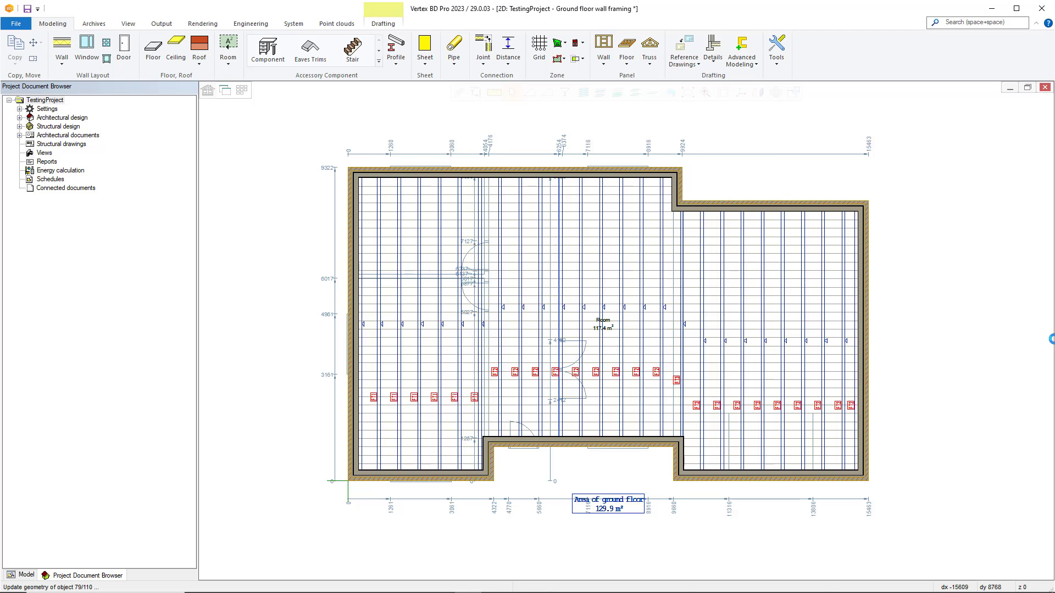
right_click(985, 443)
click(997, 446)
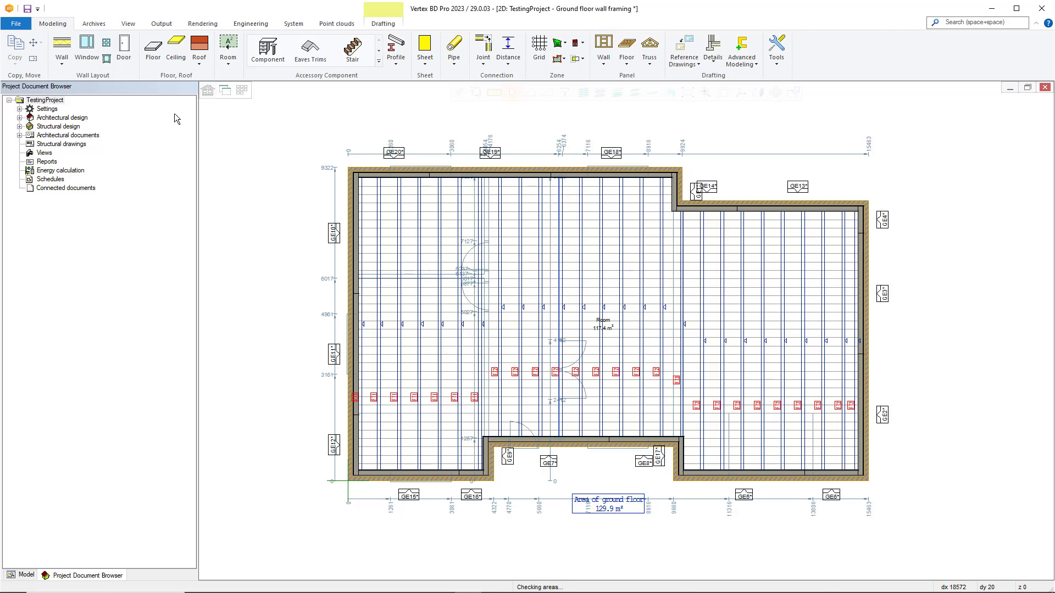
click(604, 52)
click(626, 129)
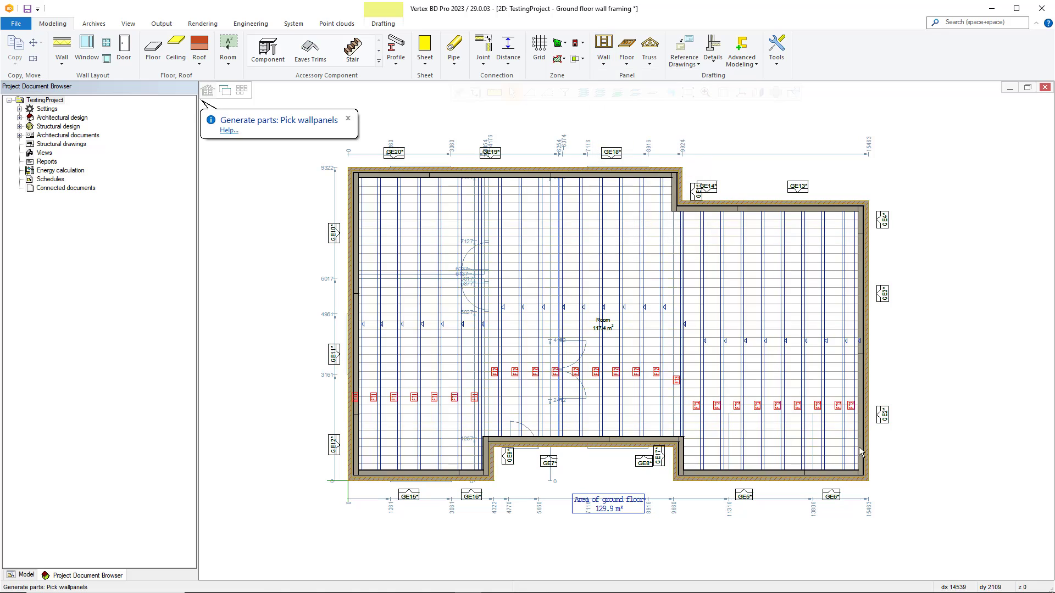
Generate parts for the wall panels and the floor area, then dismiss the alignment error report.
right_click(488, 283)
click(500, 287)
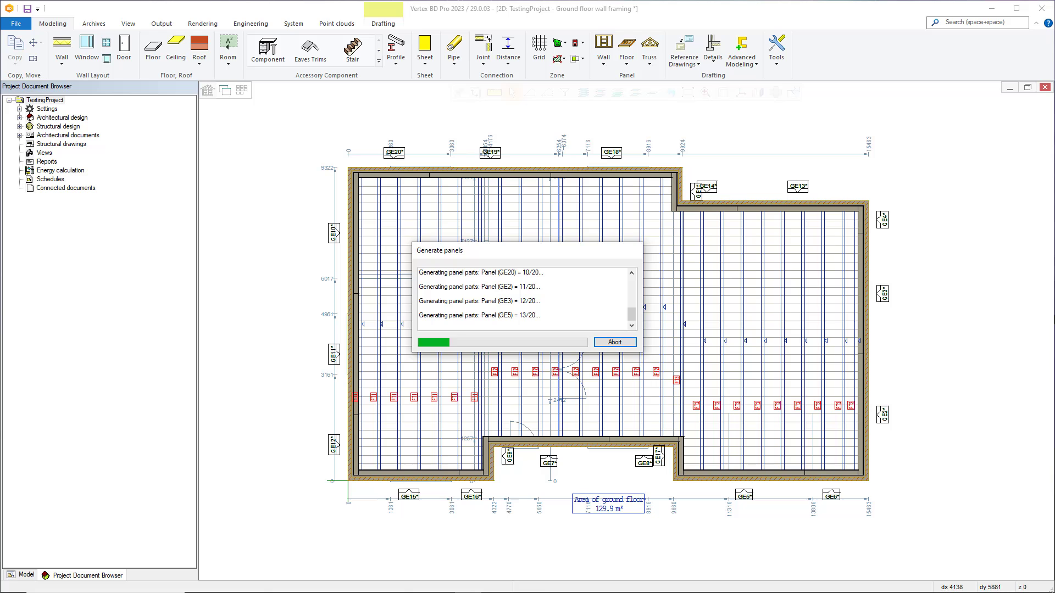
drag(809, 457, 278, 135)
click(625, 65)
click(640, 131)
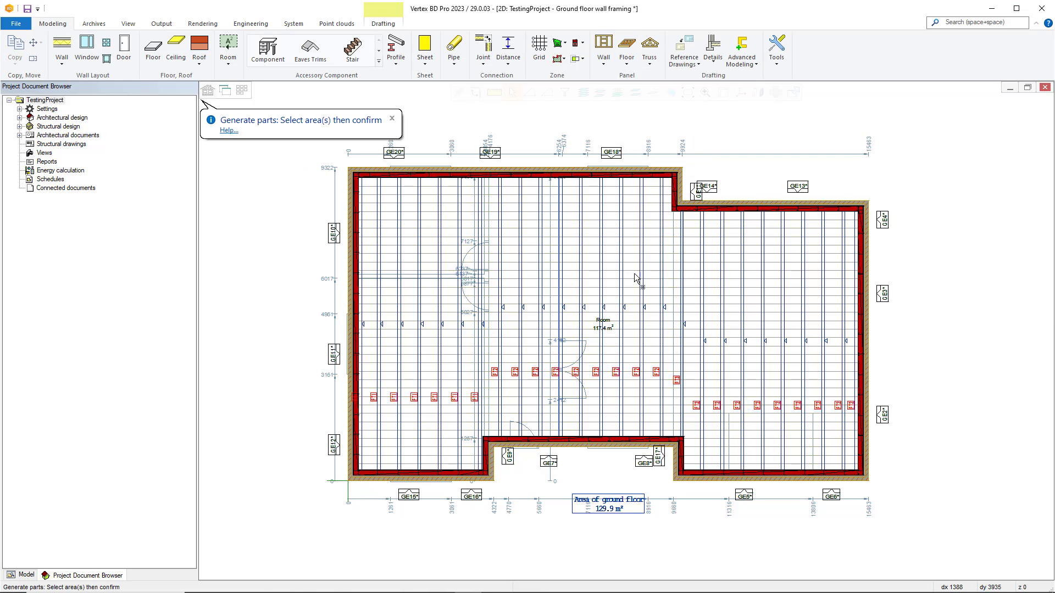
right_click(768, 182)
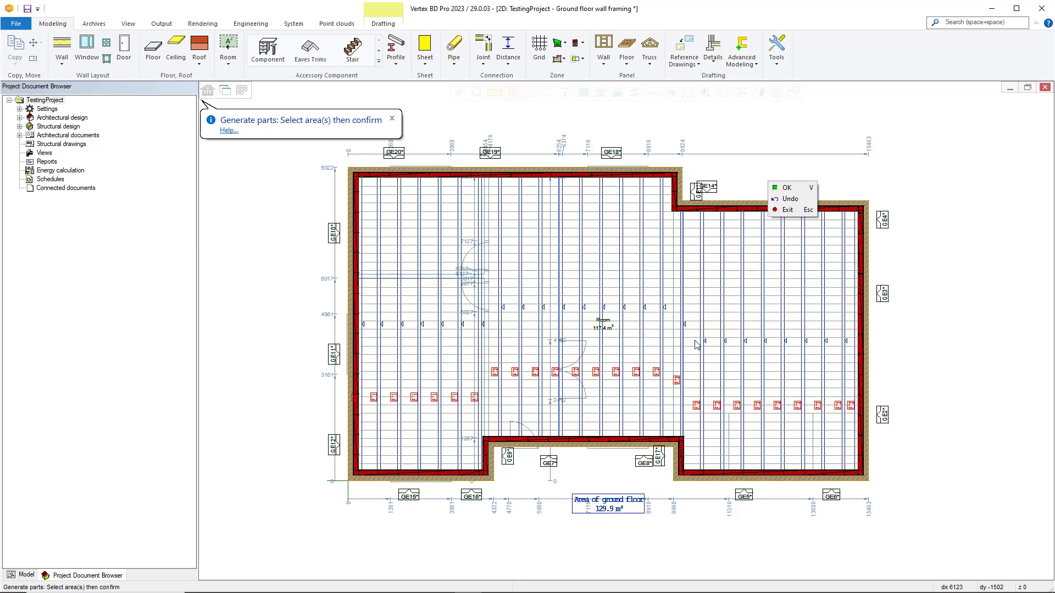
click(671, 349)
right_click(671, 350)
click(687, 354)
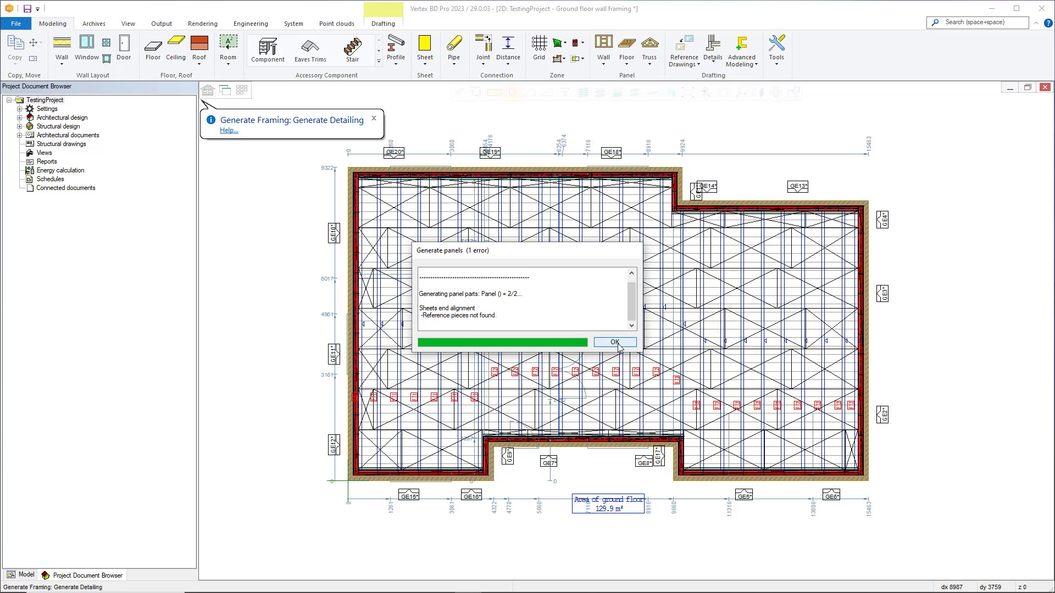
click(615, 342)
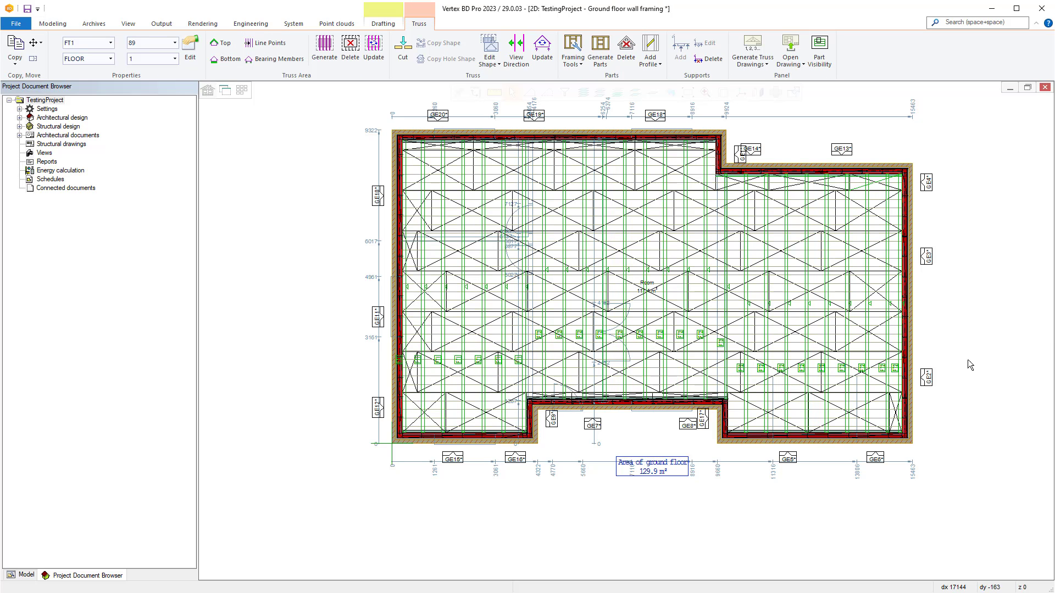
Generate parts for the selected floor trusses, covering the FT1 and FT2 floor panels.
right_click(941, 278)
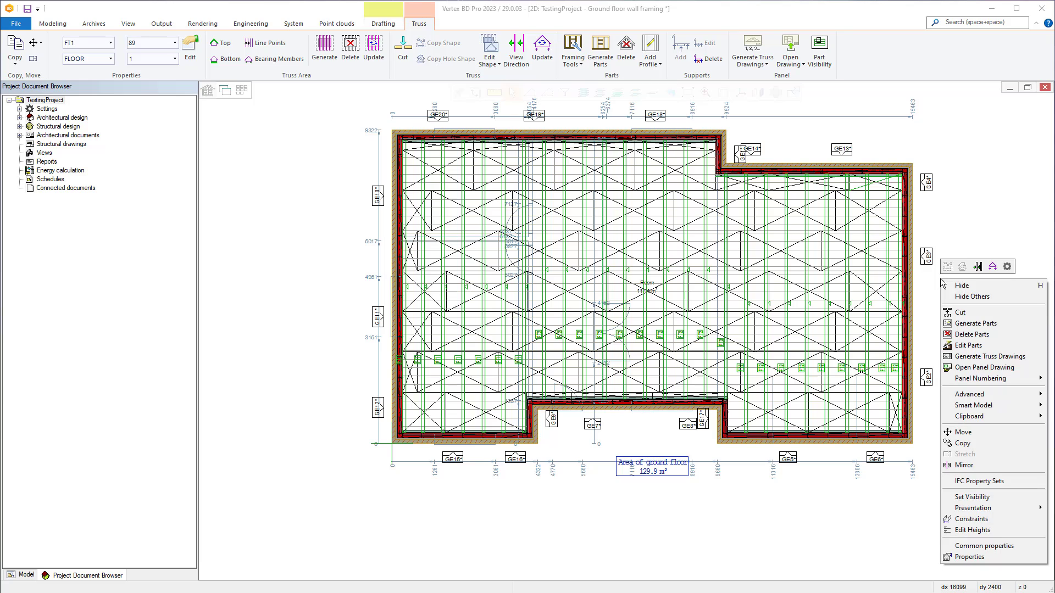
click(976, 323)
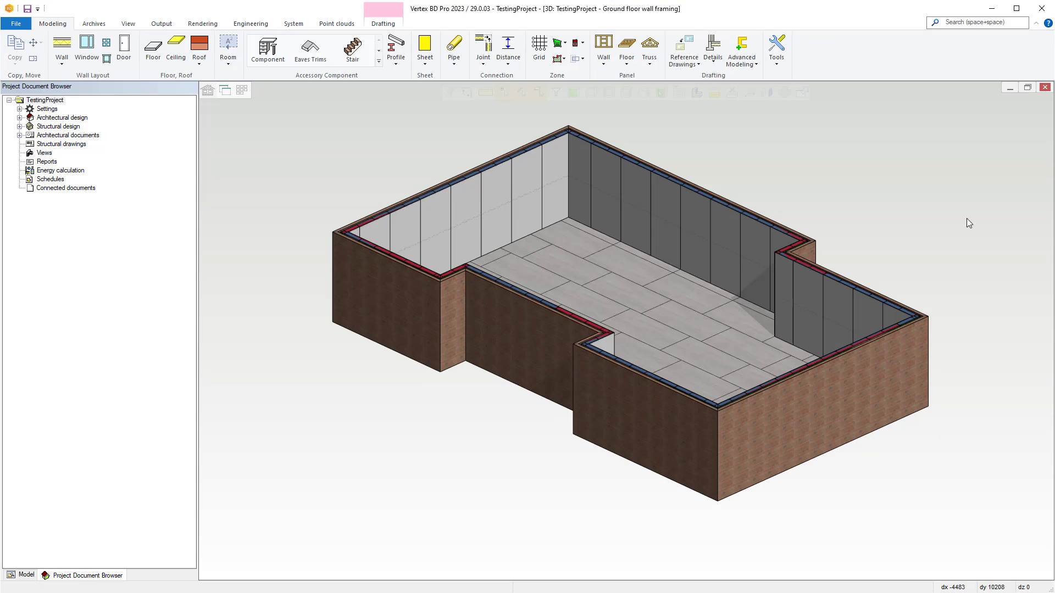
Show the floor in 3D with walls hidden and an OSB sheet deleted to expose the trusses.
click(660, 339)
click(661, 338)
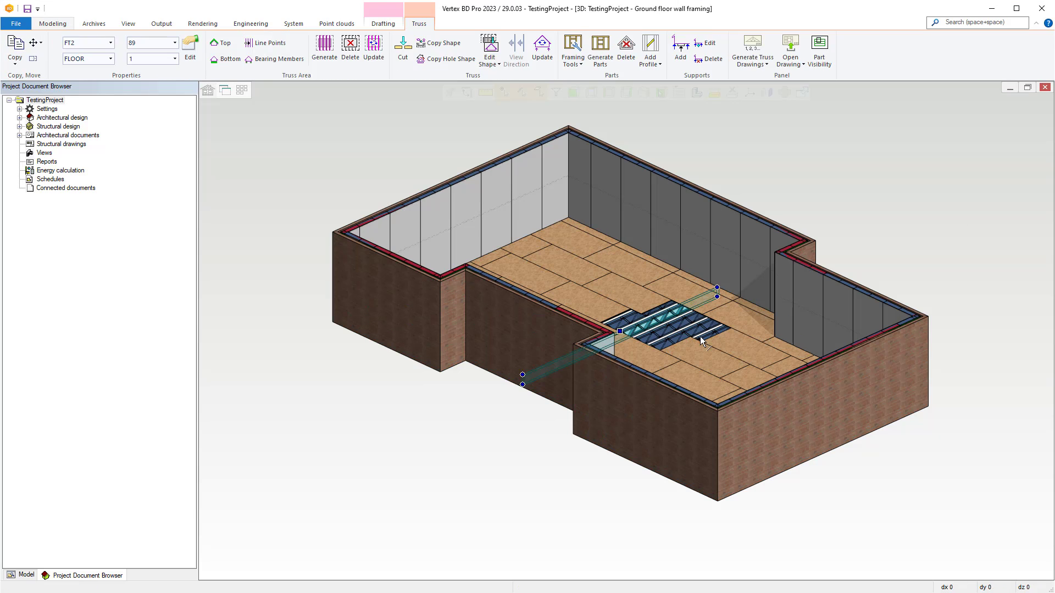
key(Escape)
click(545, 376)
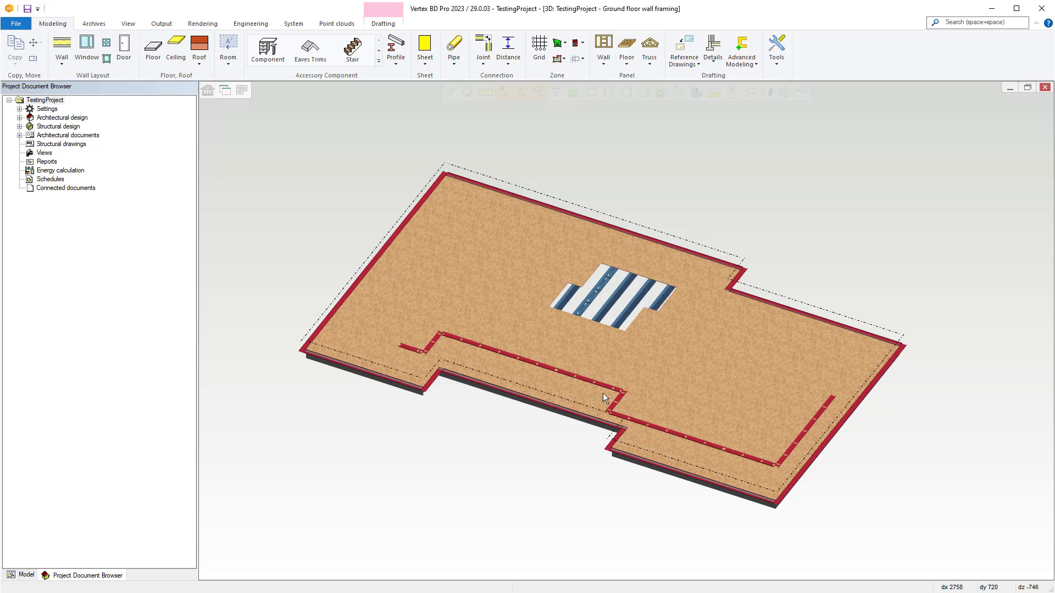
click(692, 279)
key(Delete)
middle_drag(664, 365, 826, 289)
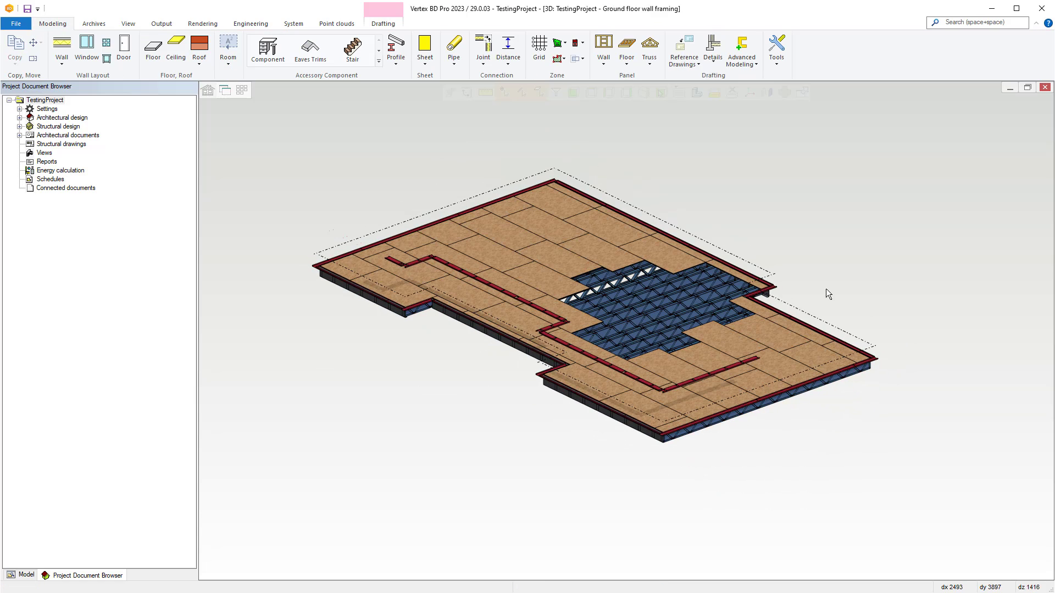